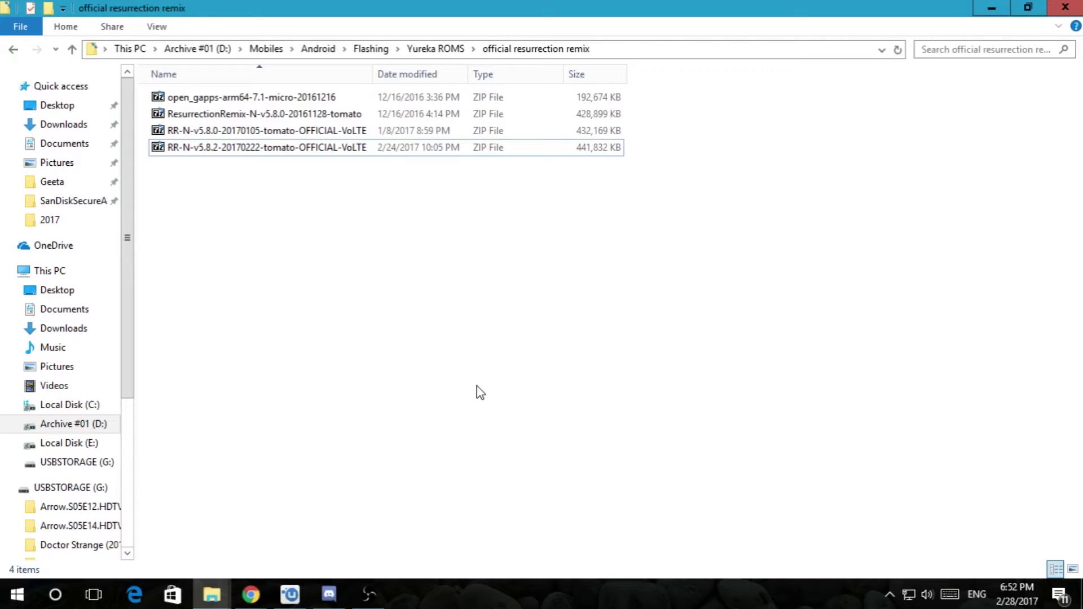
Review the Open GApps micro zip and the RR-N v5.8.2 ROM zip in File Explorer
click(246, 102)
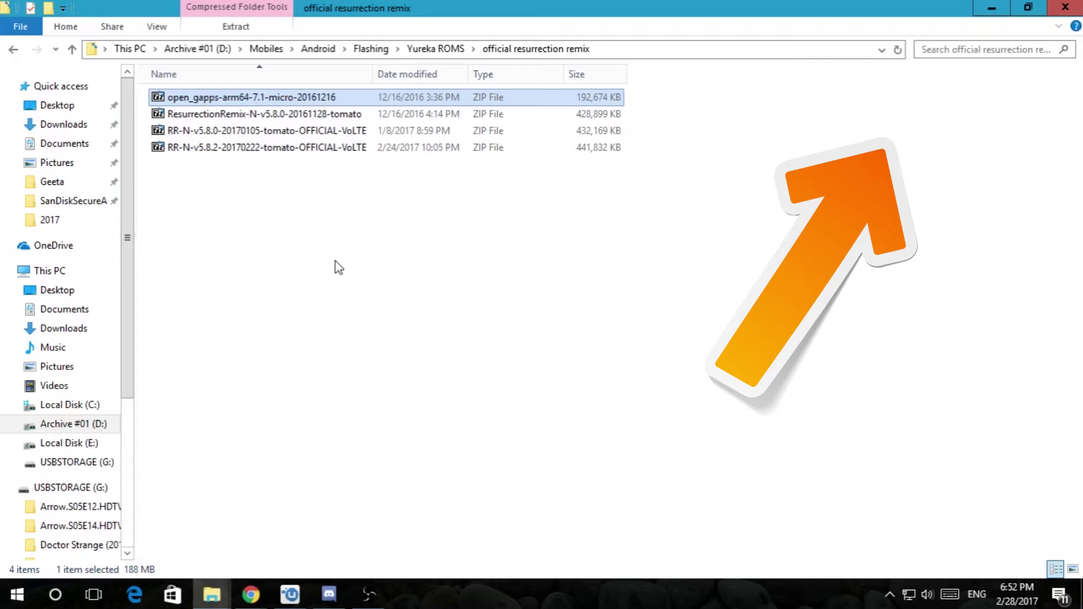
click(209, 151)
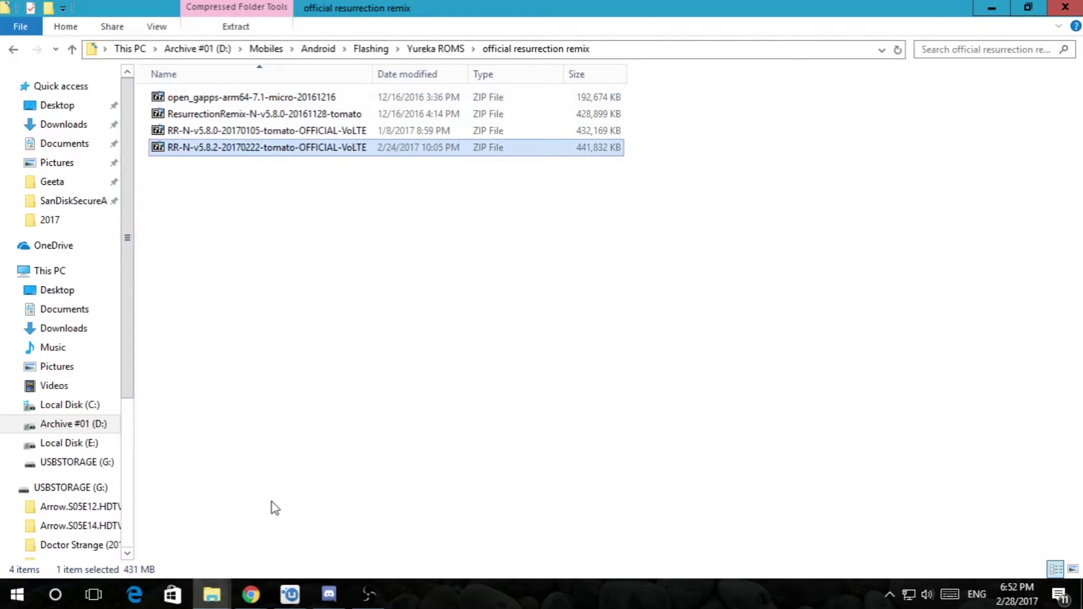
click(476, 246)
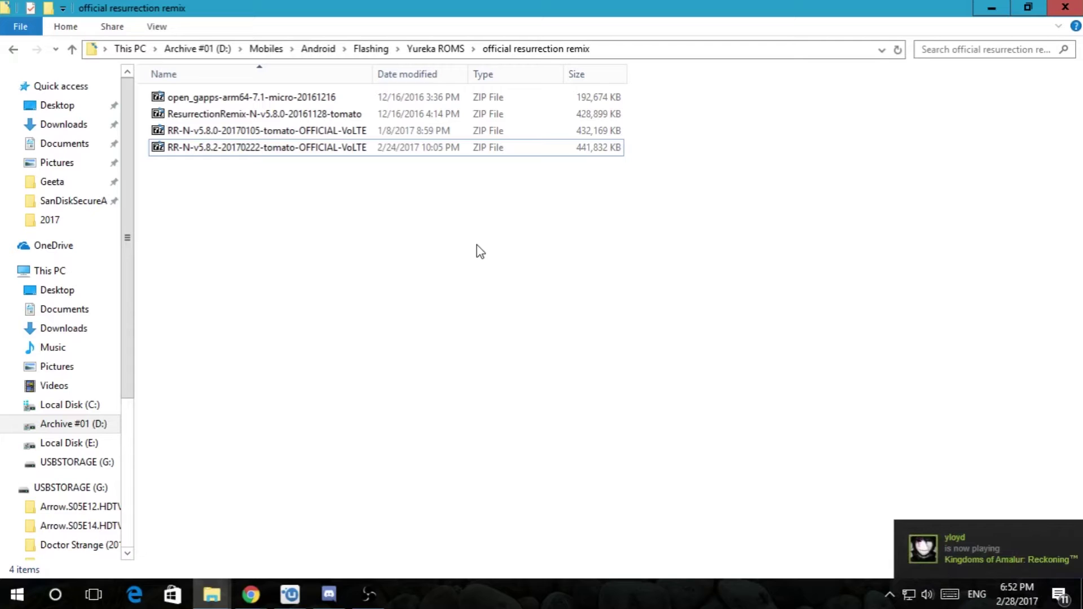
click(191, 152)
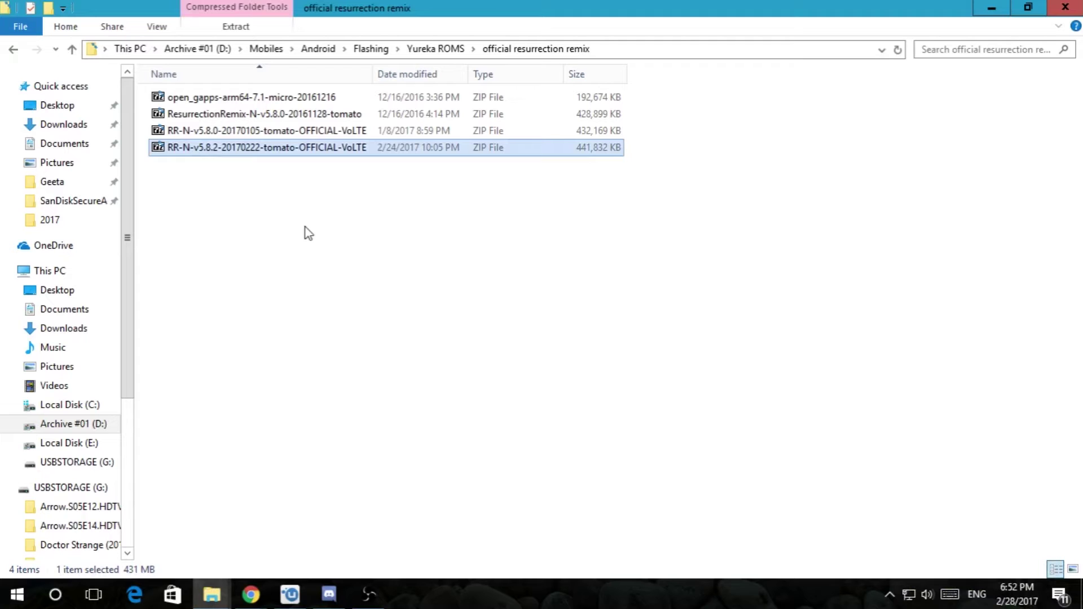
click(271, 96)
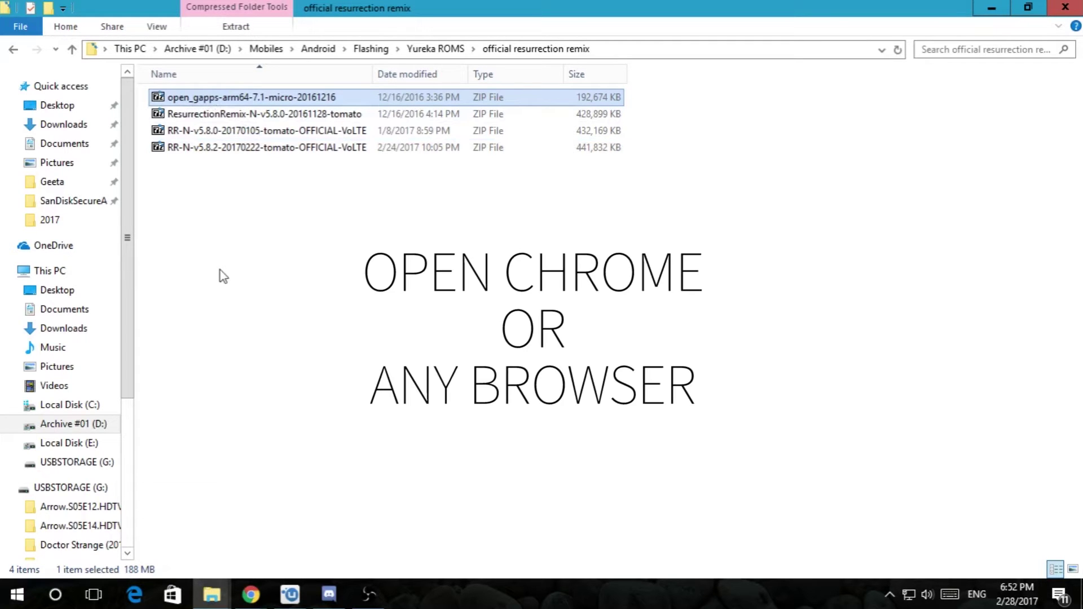
Download the ARM64 Android 7.1 micro GApps package from opengapps.org in a new tab
click(251, 593)
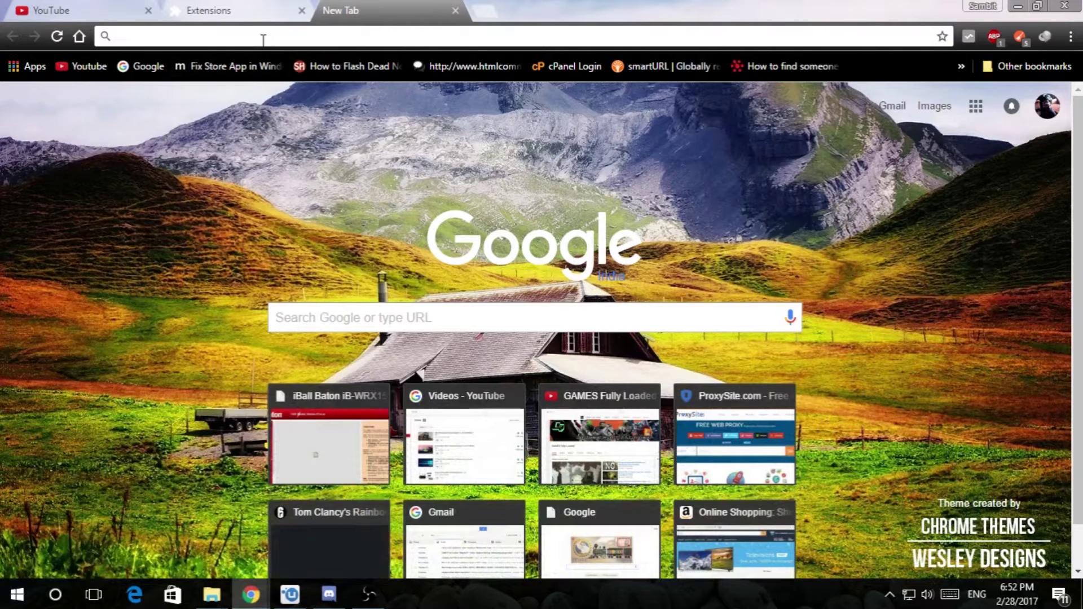
text(opengapps.org)
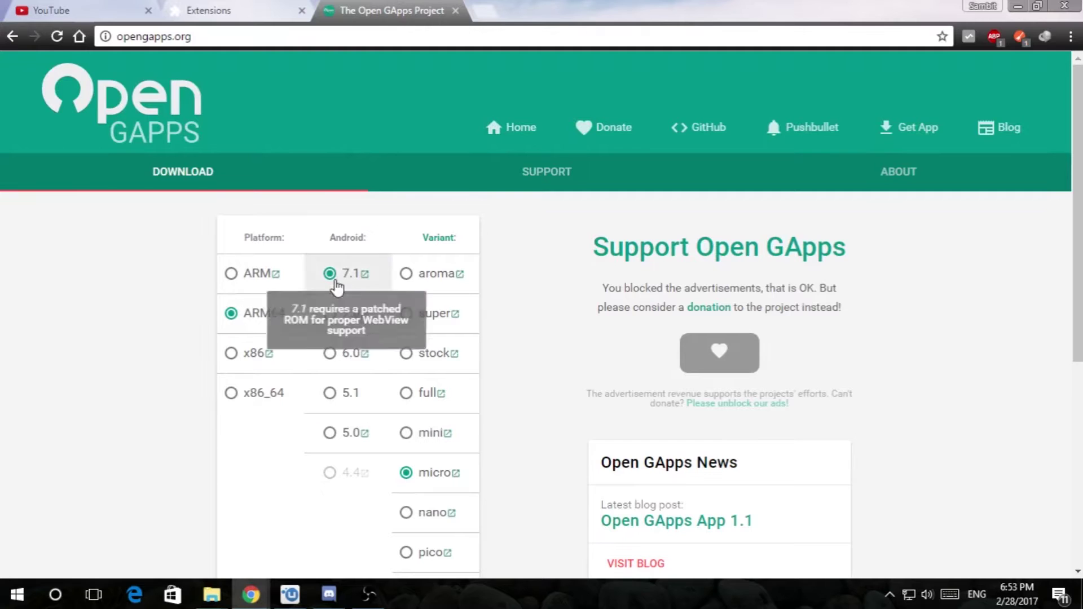
scroll(435, 391, down, 1)
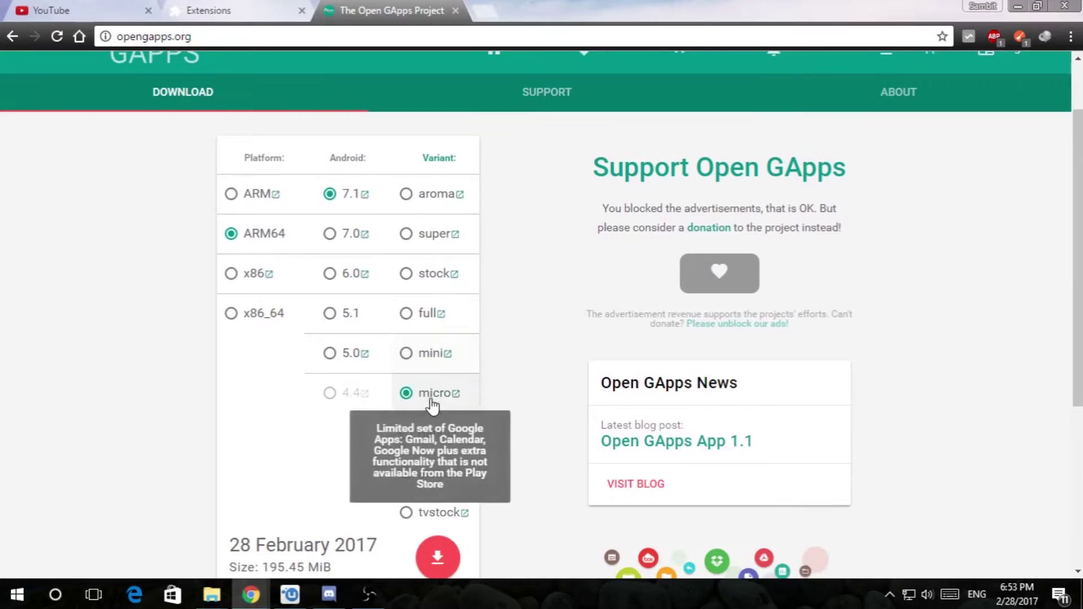
scroll(499, 384, down, 1)
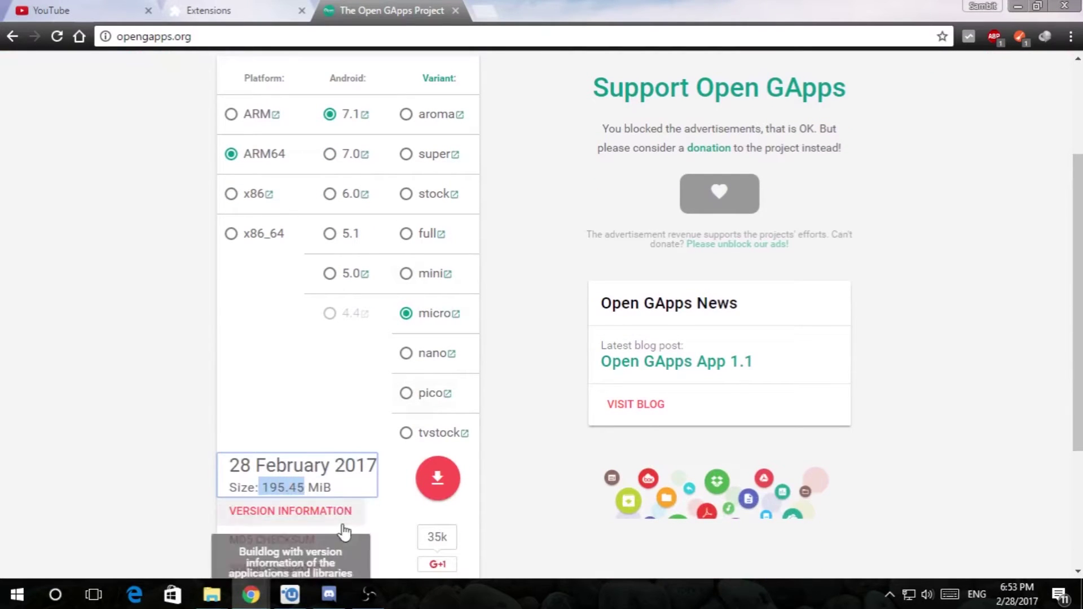
click(430, 279)
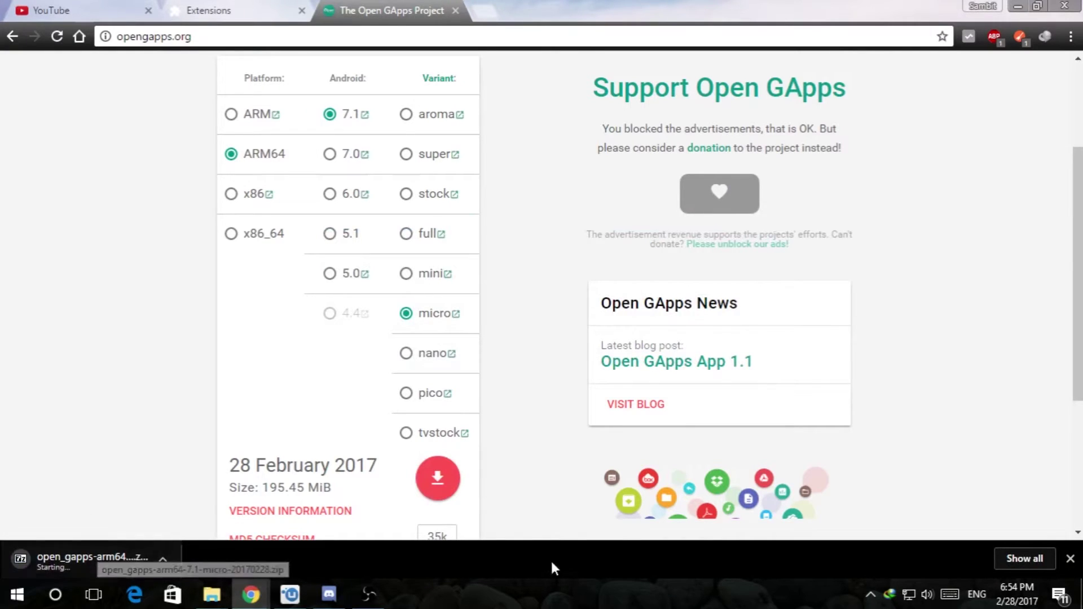
click(1070, 559)
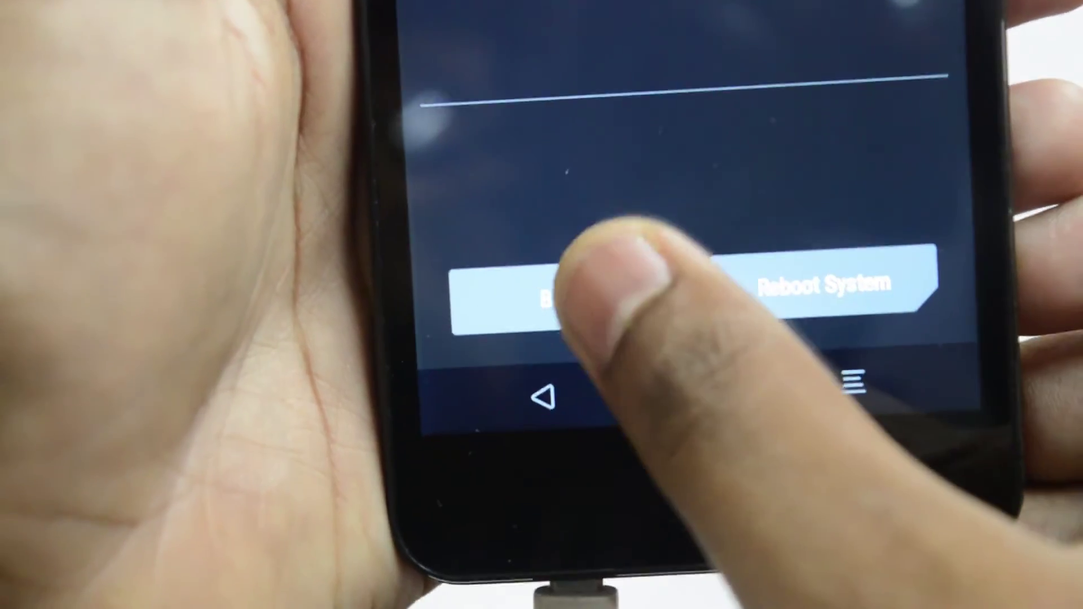
Leave the completed factory reset screen and return to the TWRP main menu
click(550, 332)
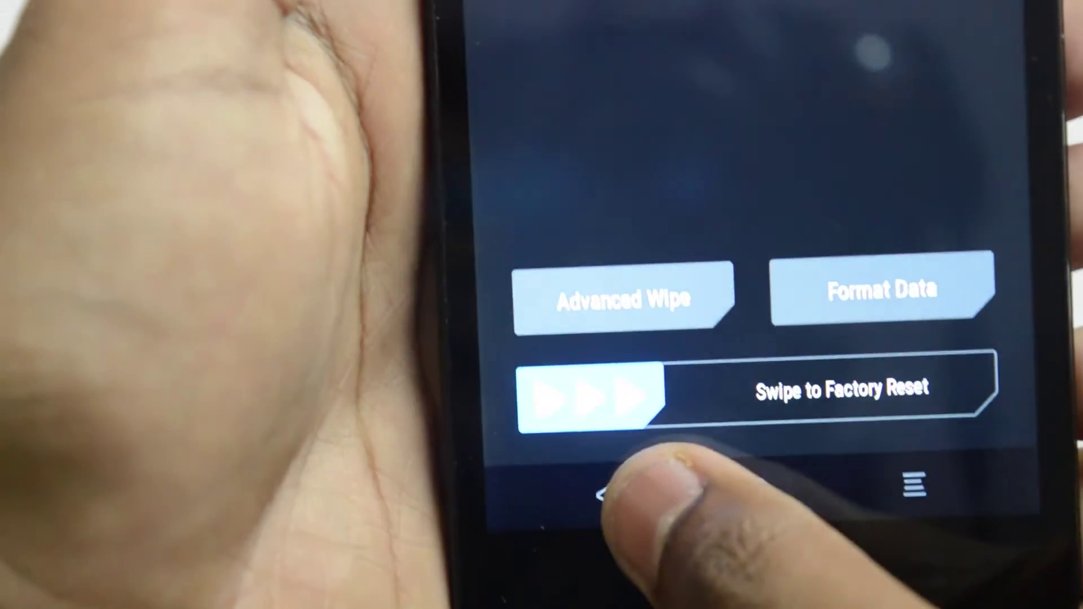
click(756, 457)
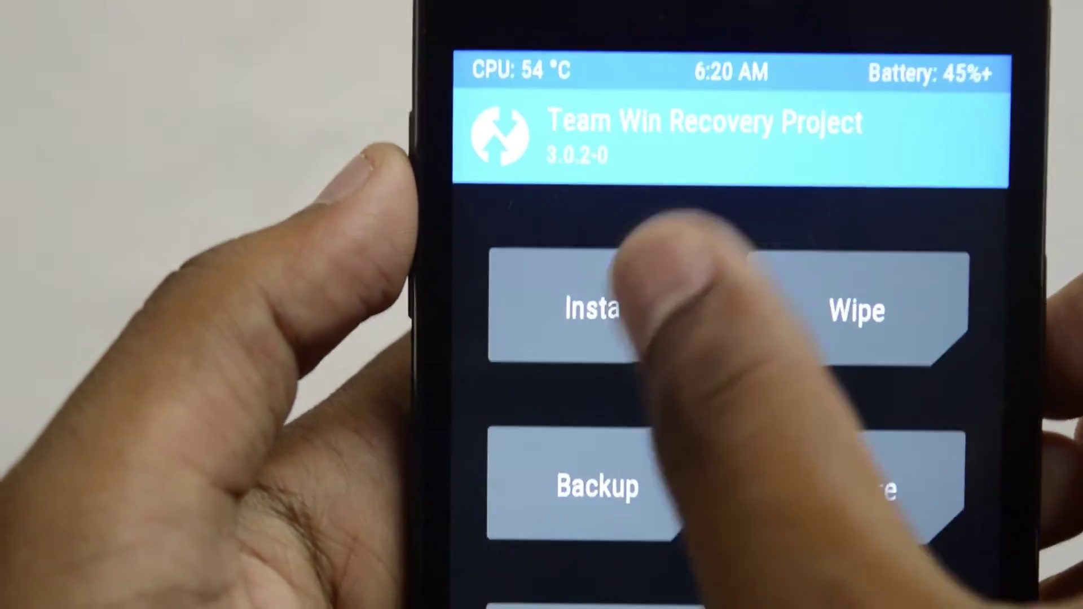
Flash the Resurrection Remix RR-N v5.8.2 ROM zip and return to the zip list
click(644, 288)
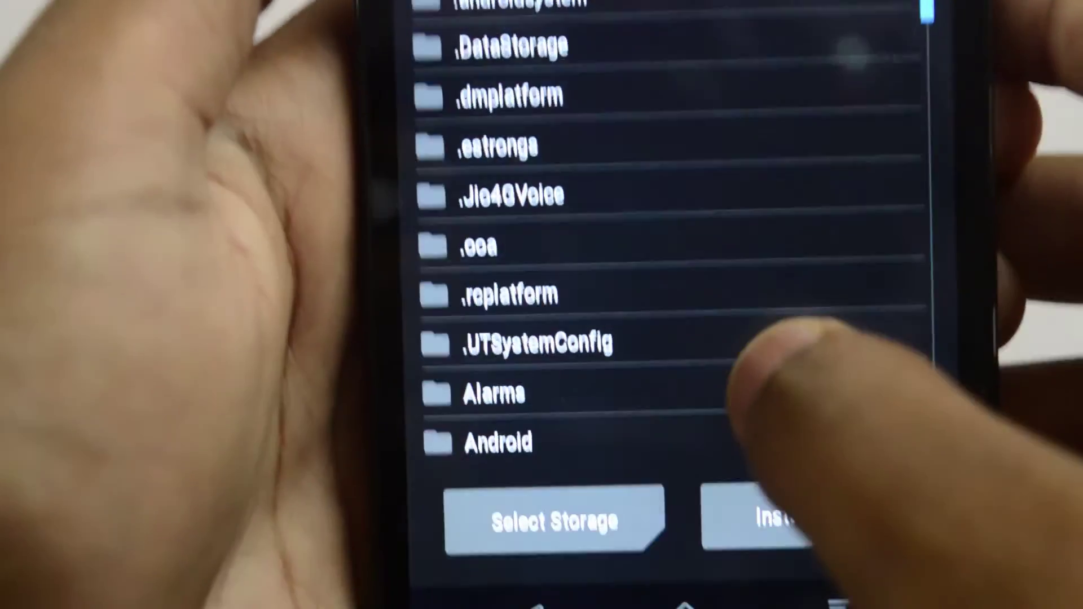
drag(762, 381, 762, 229)
scroll(677, 254, down, 5)
scroll(676, 254, down, 10)
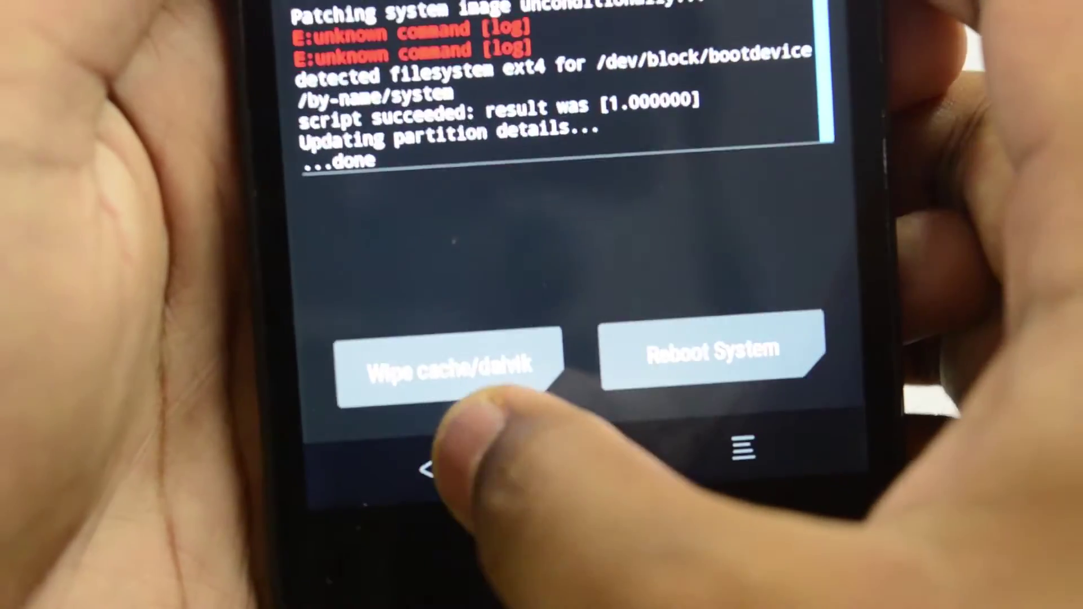
click(408, 560)
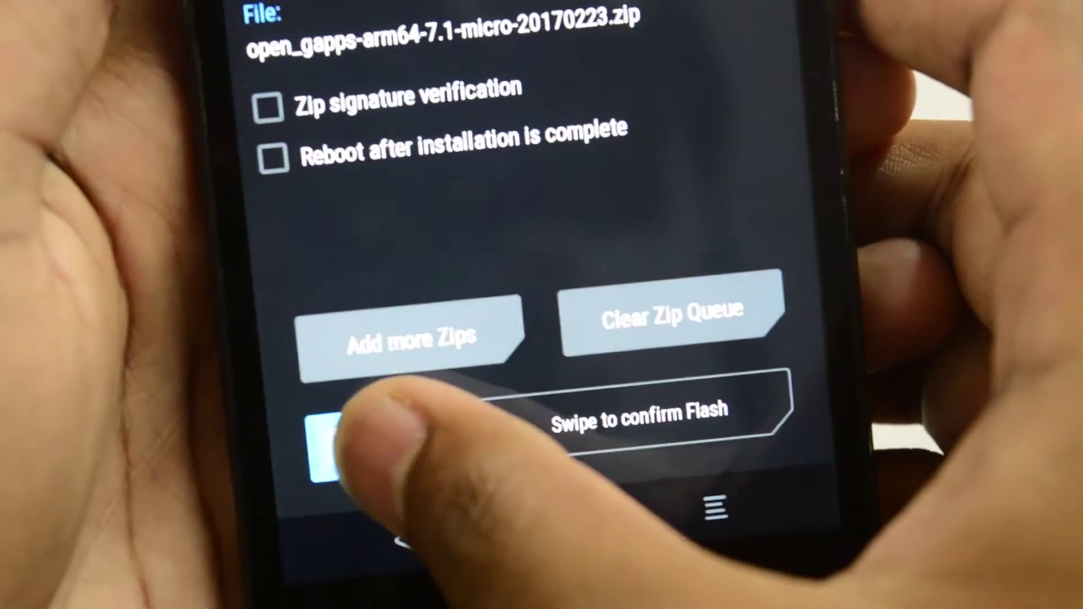
Flash the open_gapps-arm64-7.1-micro-20170223 zip and reboot into the setup wizard
drag(363, 441, 770, 411)
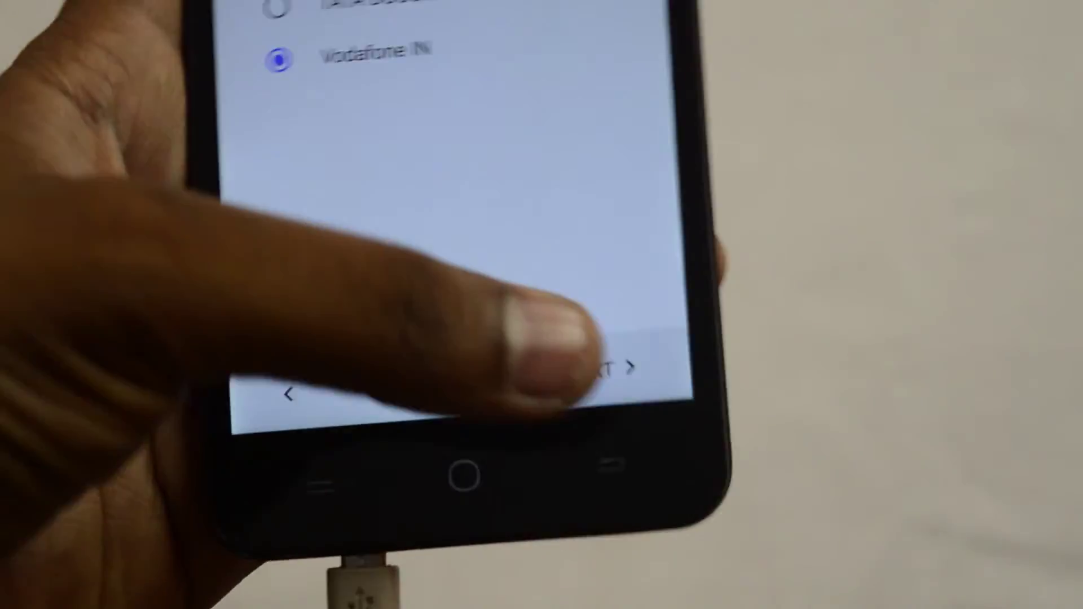
Accept the Vodafone SIM for cellular data, calls and text messages
click(545, 431)
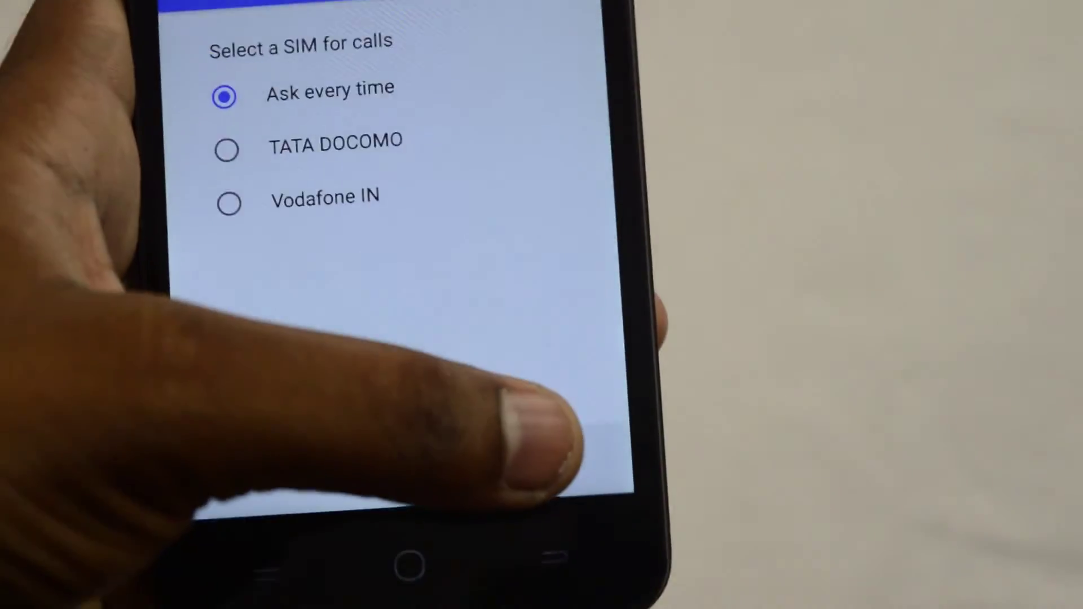
click(542, 461)
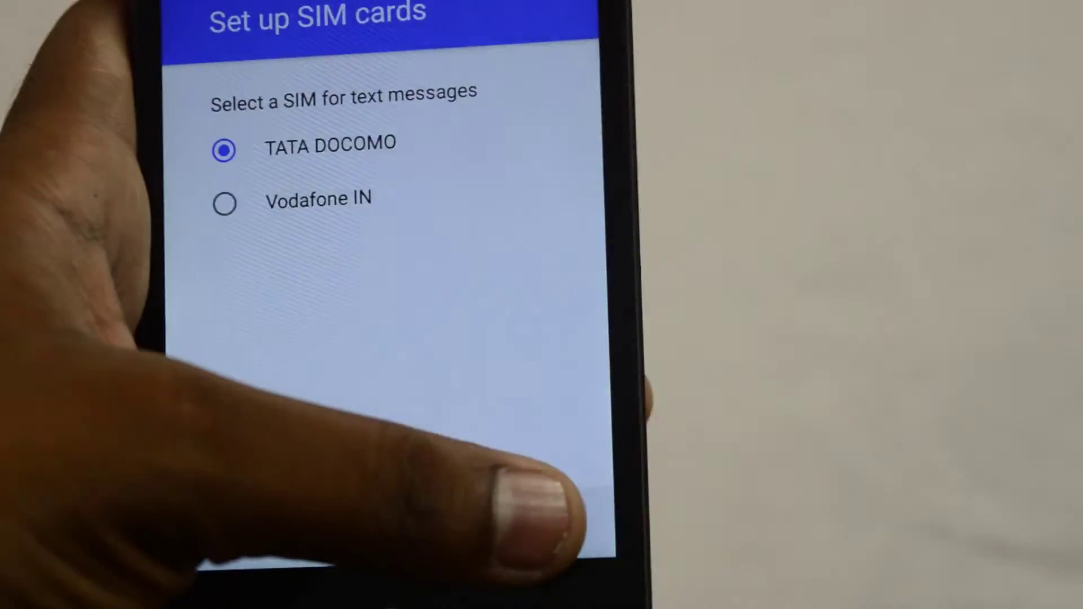
click(541, 518)
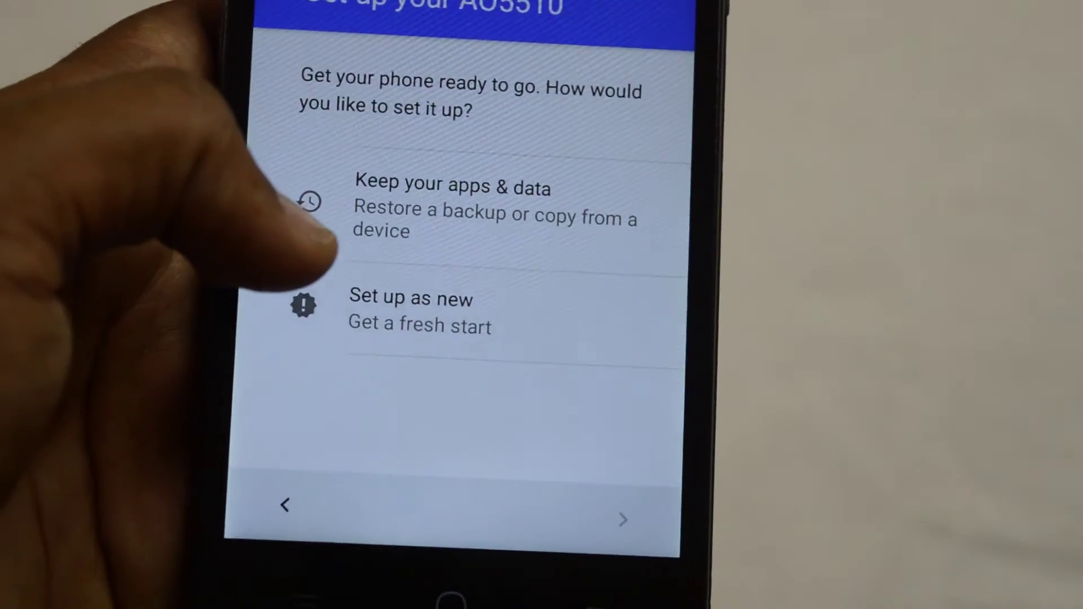
Set up as a new device without a network and accept the Google services terms
click(410, 312)
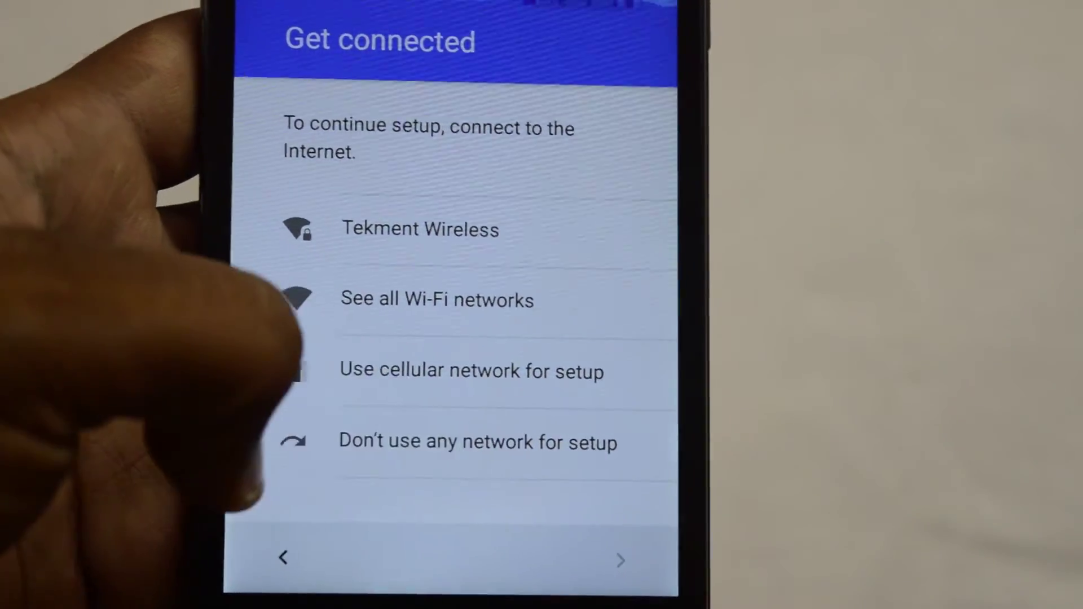
click(339, 443)
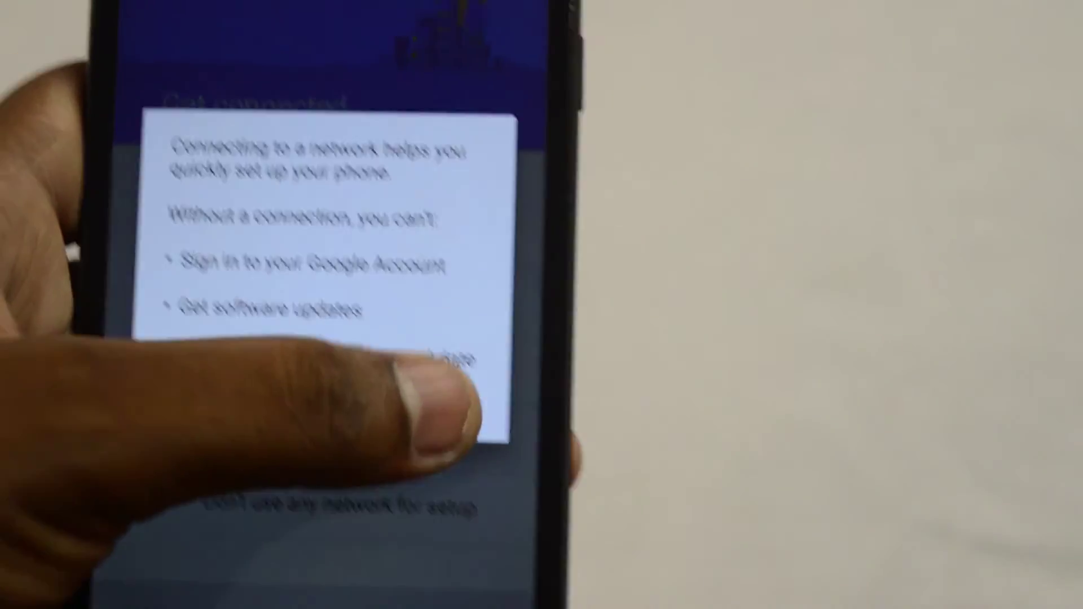
click(449, 406)
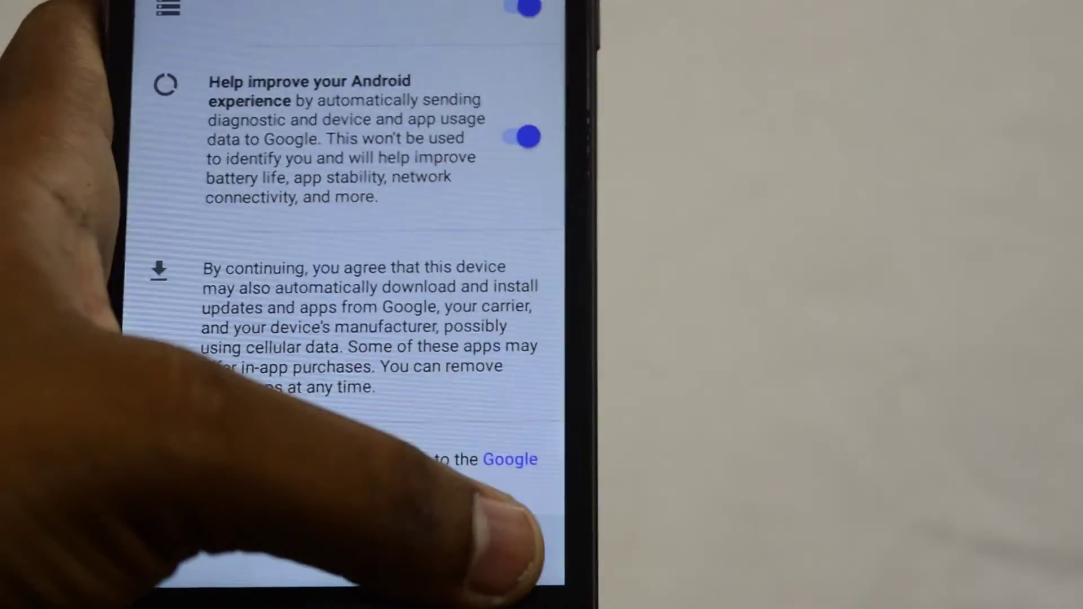
click(516, 520)
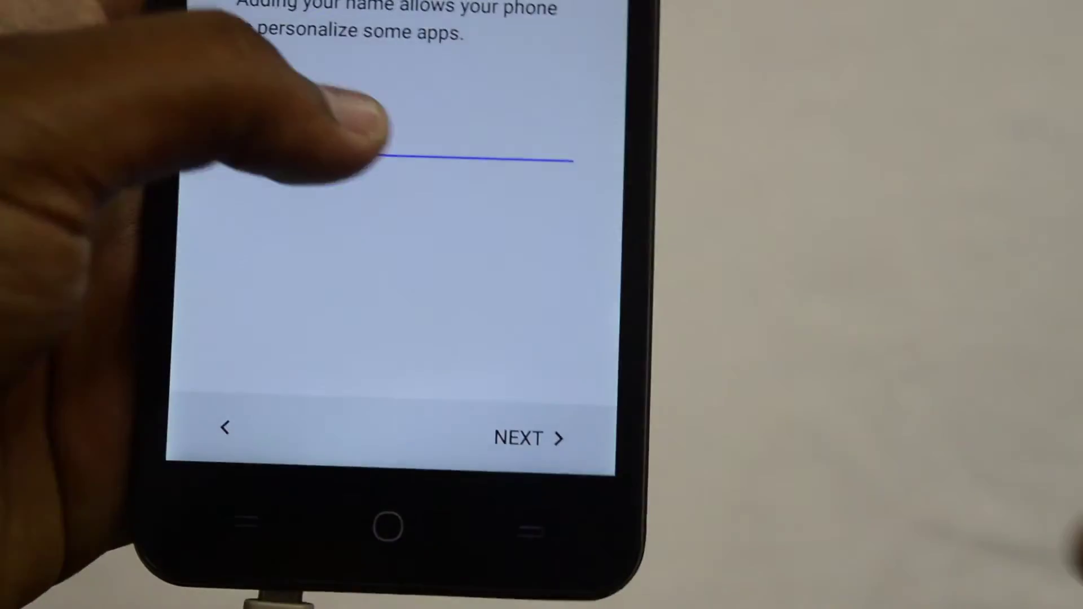
Enter the owner's name and leave the extra setup items for later
click(381, 157)
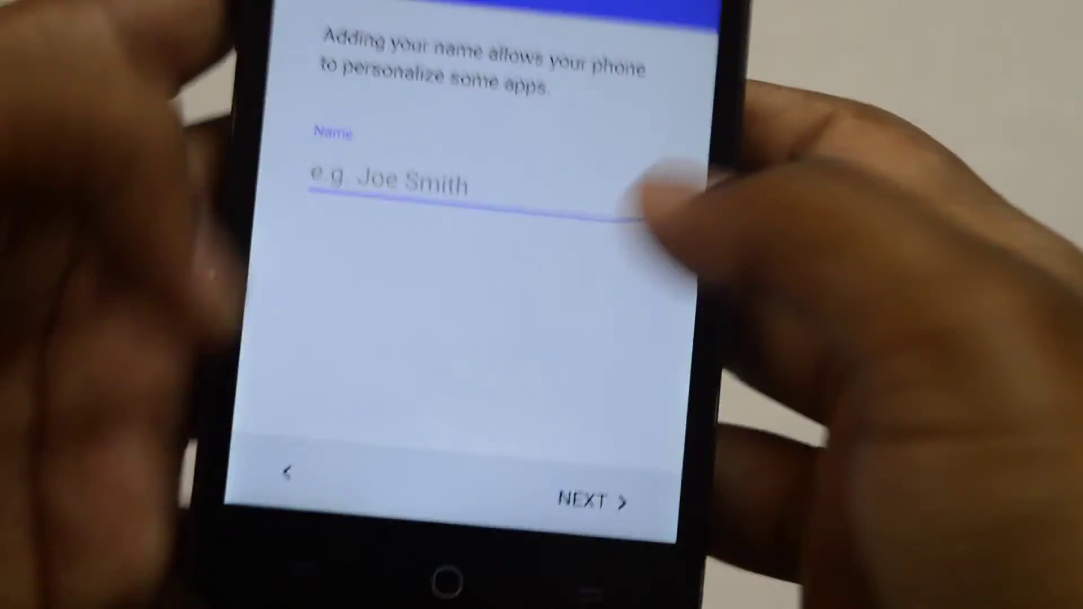
text(S)
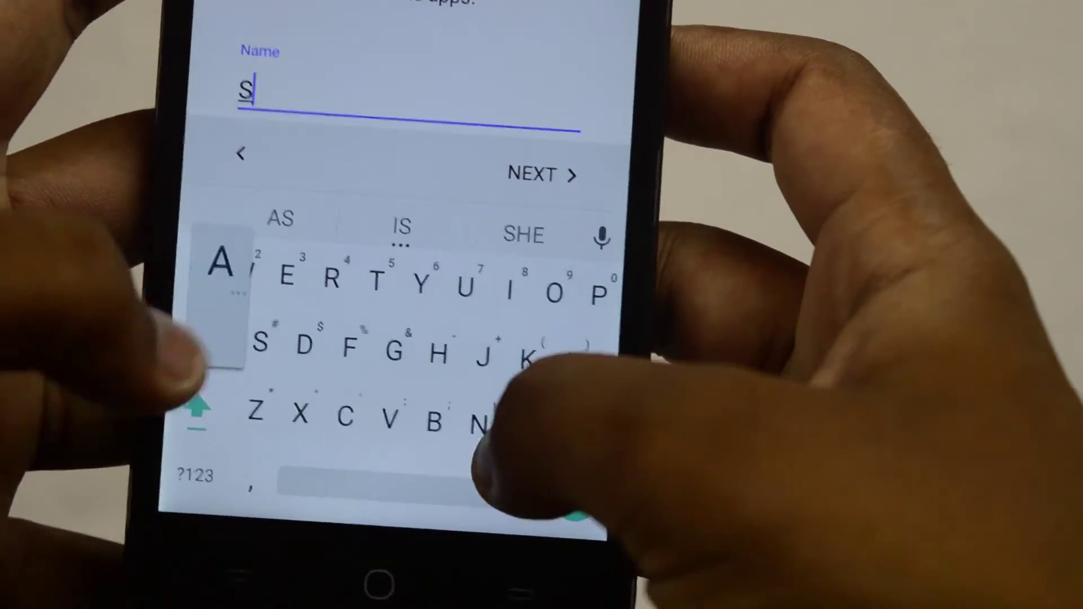
text(AM)
click(548, 171)
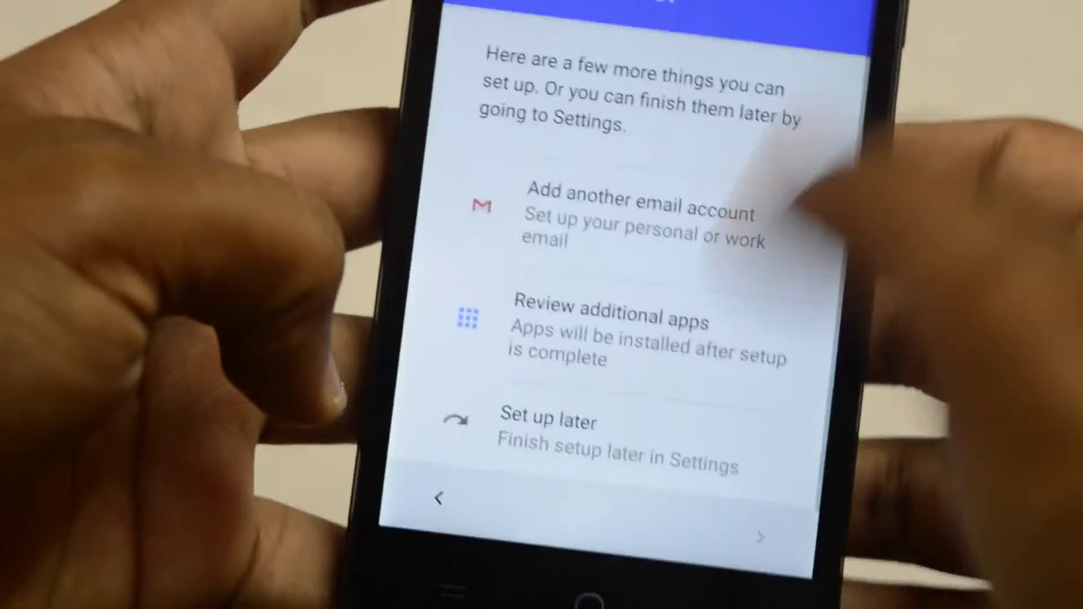
click(549, 428)
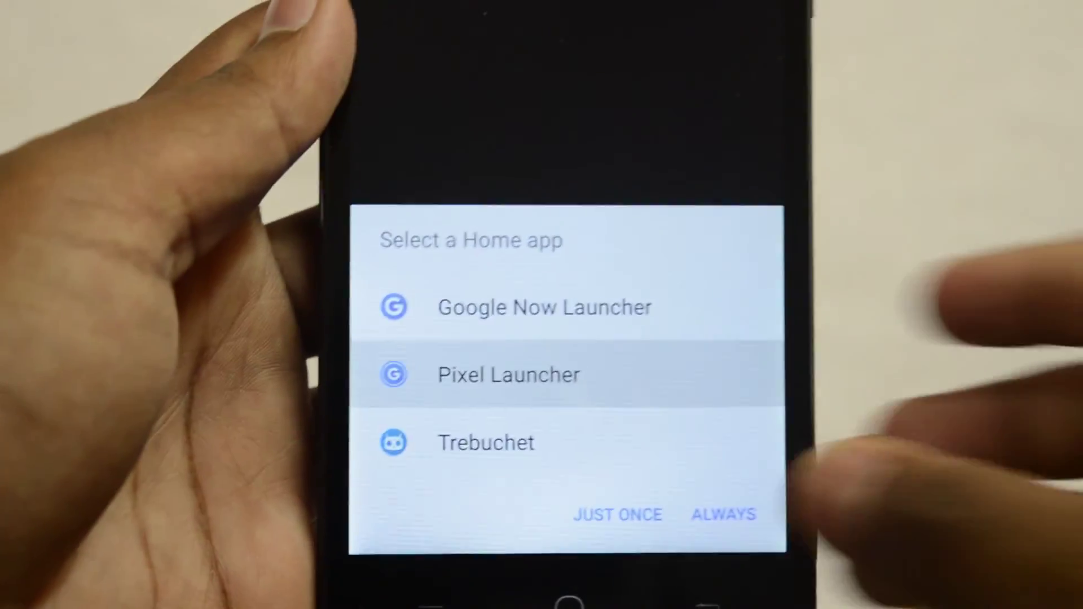
Make Pixel Launcher the default home app, then open Google search from the home screen
click(772, 550)
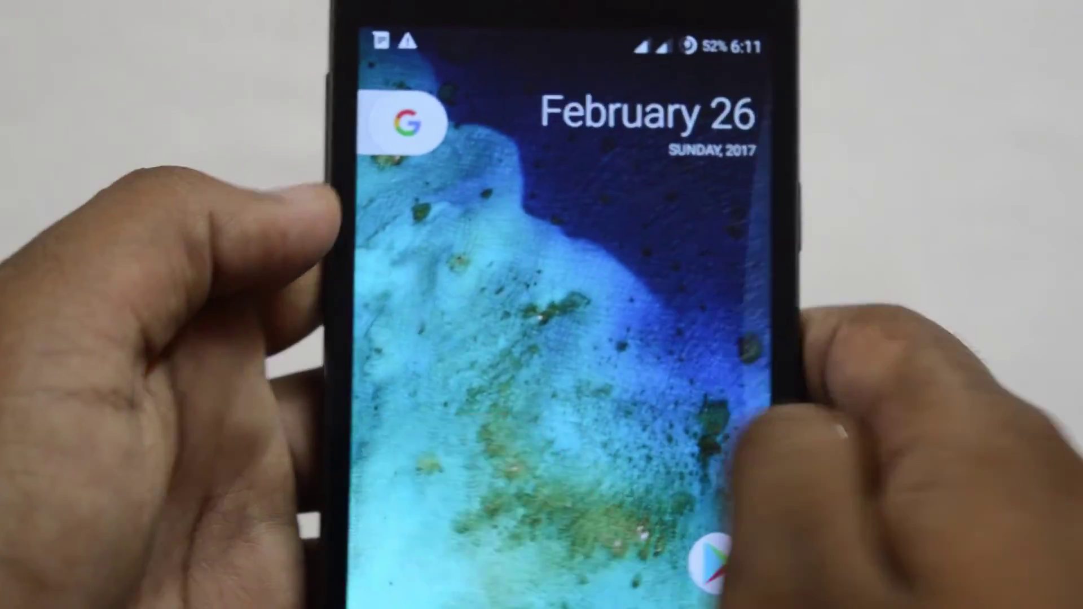
click(402, 110)
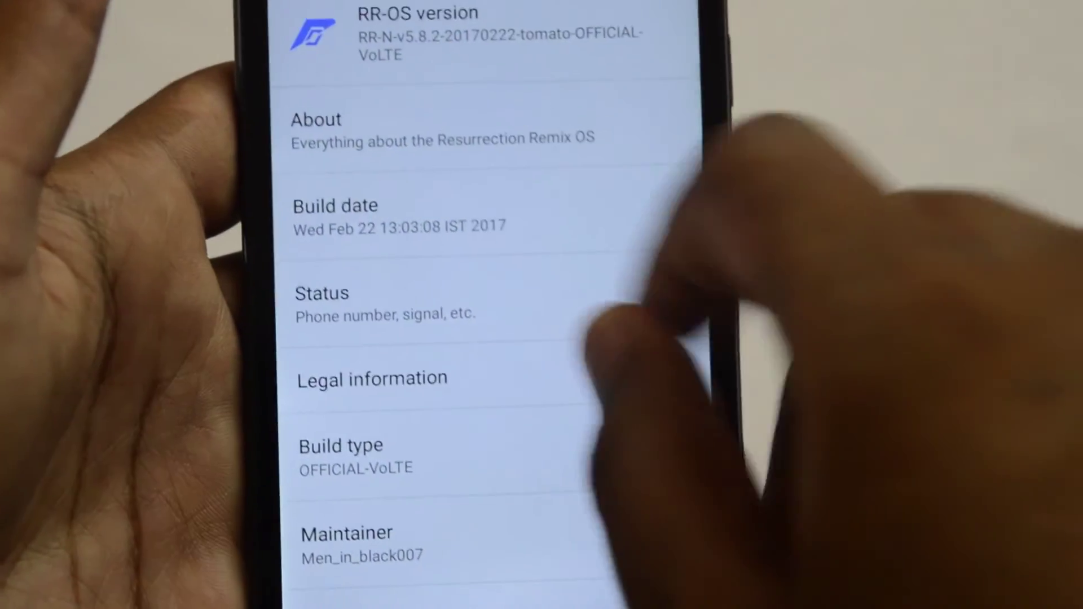
scroll(487, 338, down, 5)
scroll(487, 339, down, 5)
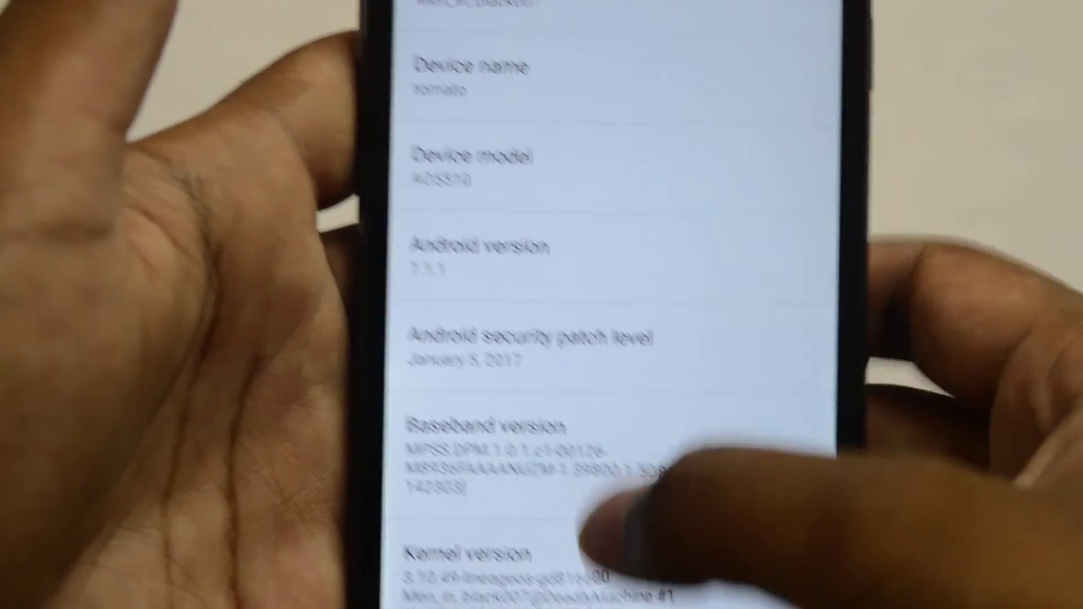
scroll(593, 338, down, 5)
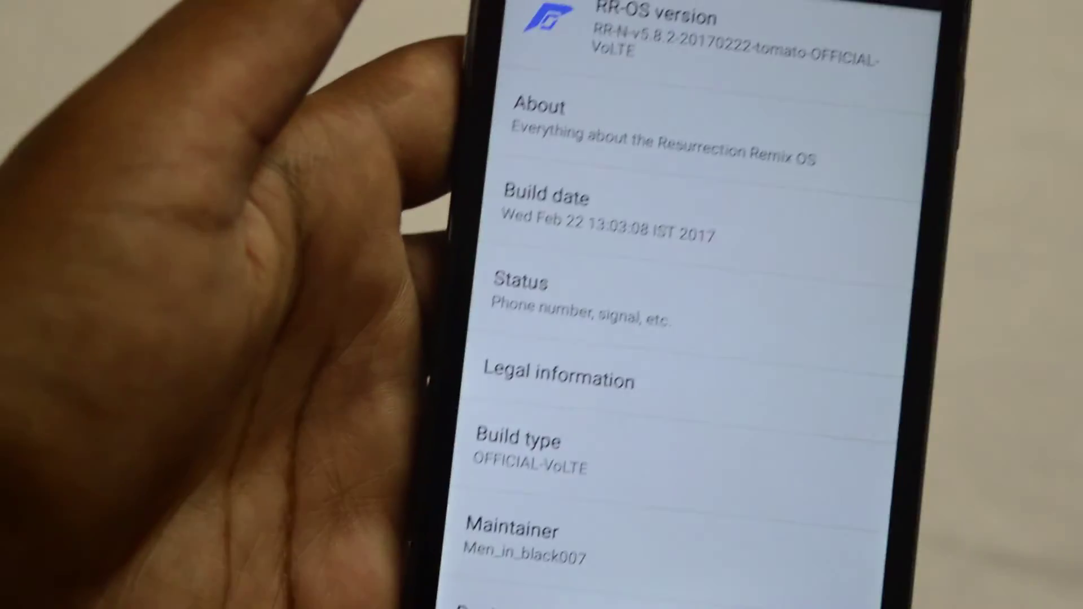
Open Storage (10.52 of 14.68 GB used) and browse the memory card's files
key(Escape)
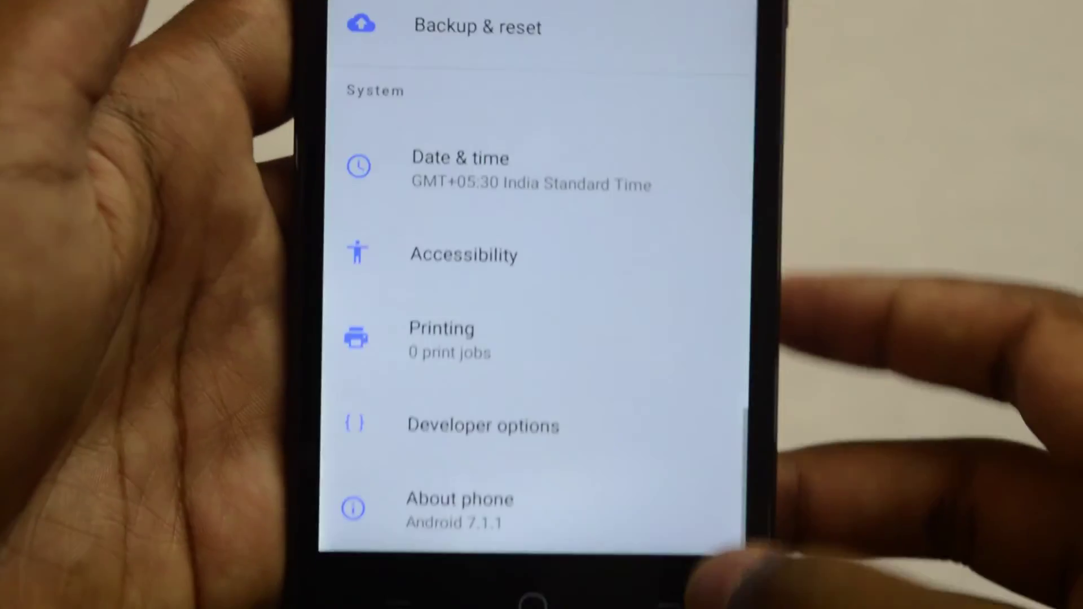
scroll(576, 305, up, 10)
scroll(576, 305, up, 5)
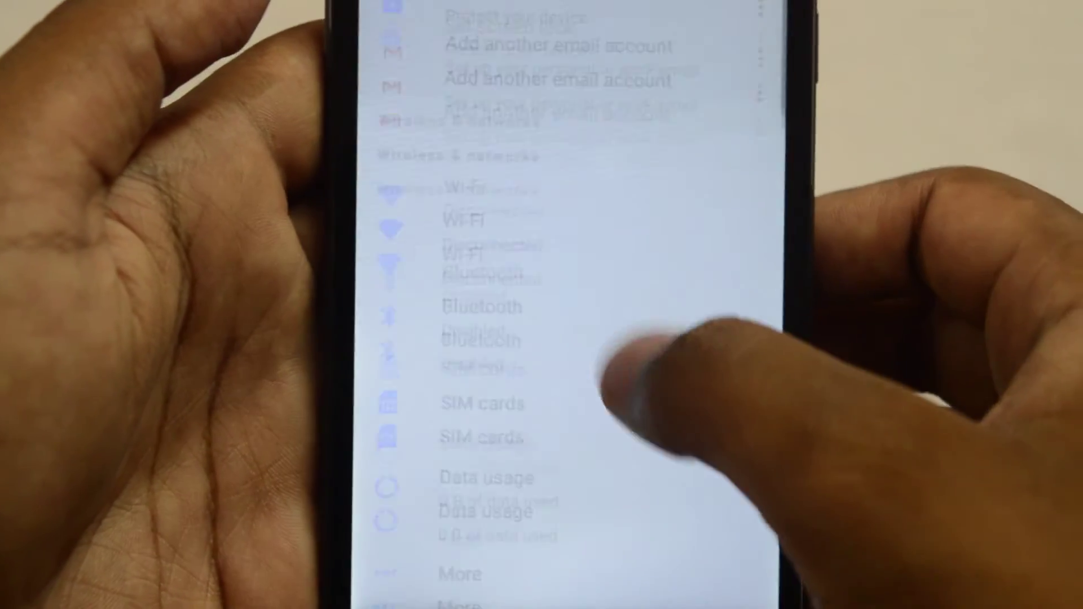
scroll(575, 339, down, 3)
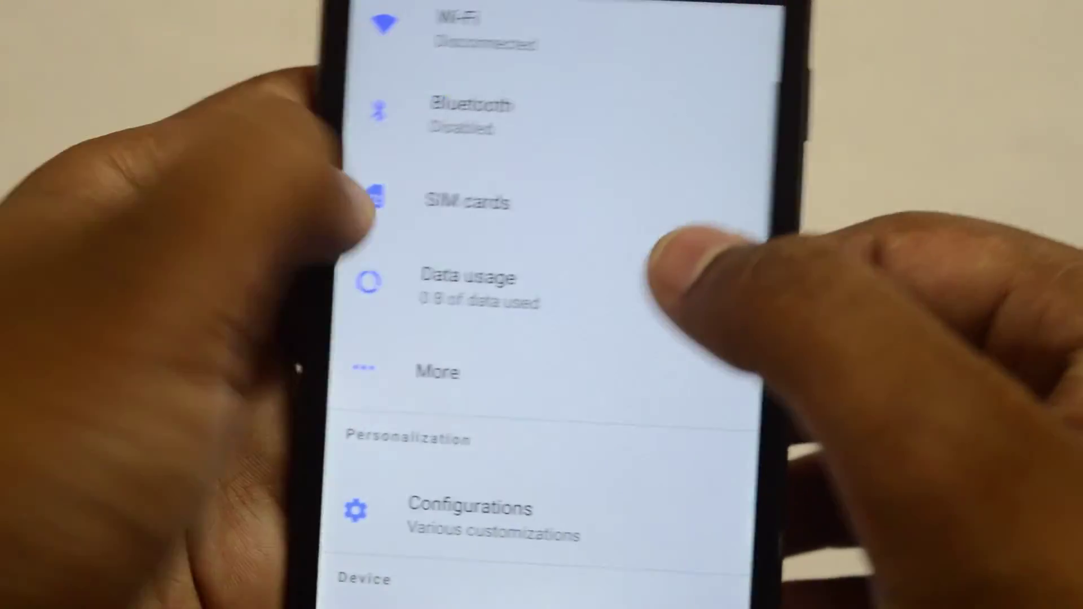
scroll(575, 338, down, 3)
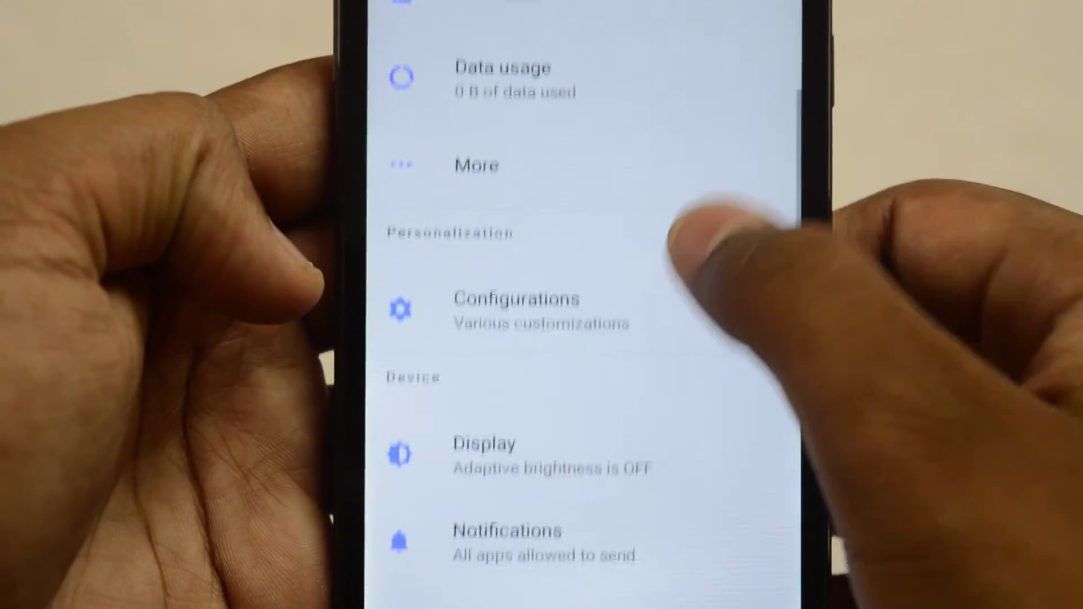
scroll(576, 339, down, 1)
scroll(575, 339, down, 3)
scroll(576, 339, down, 3)
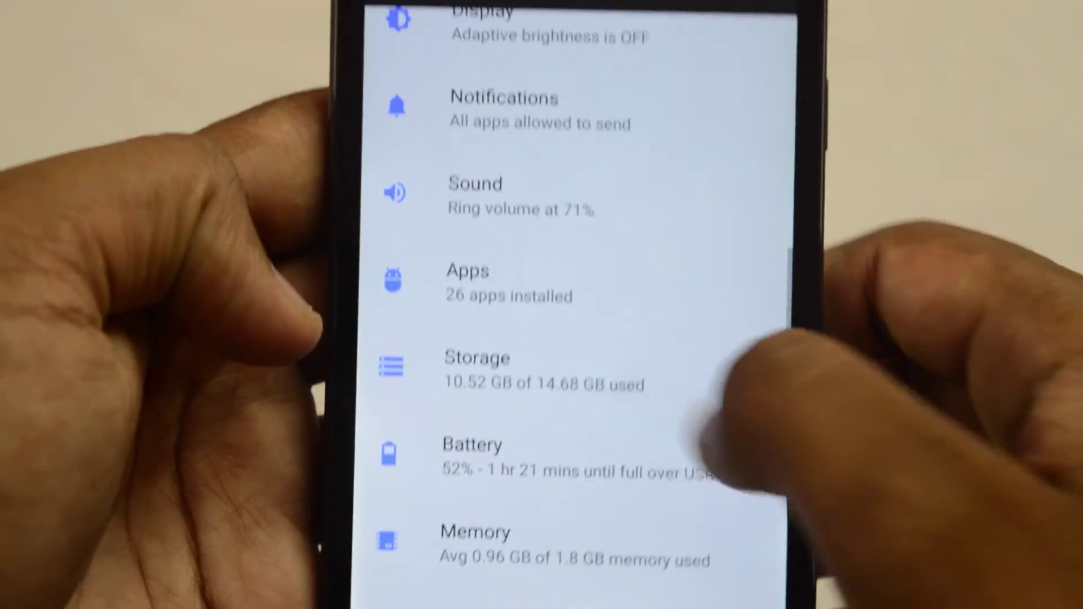
click(508, 364)
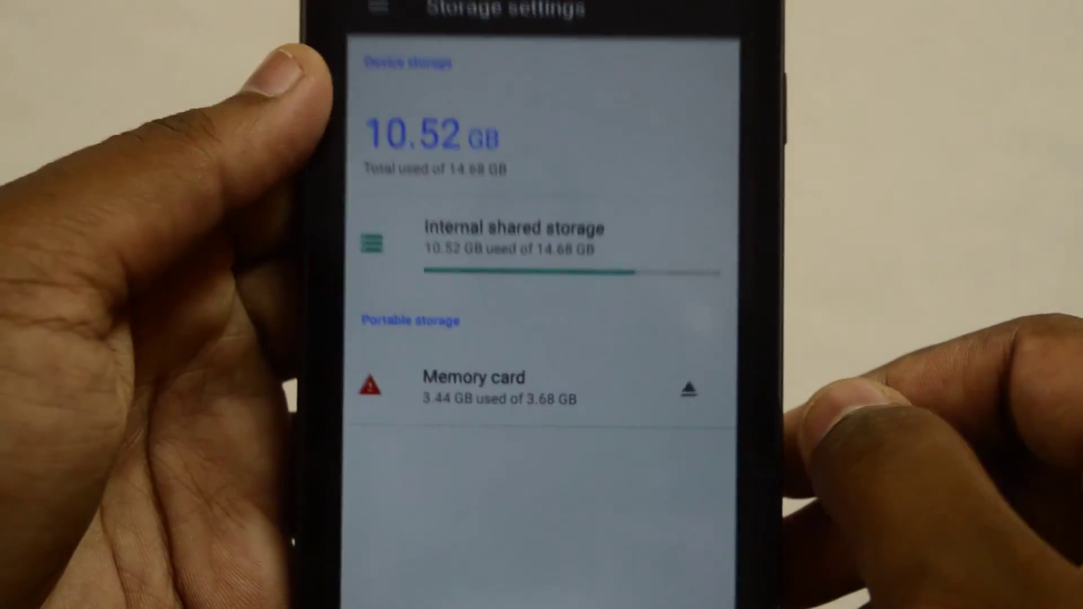
click(644, 396)
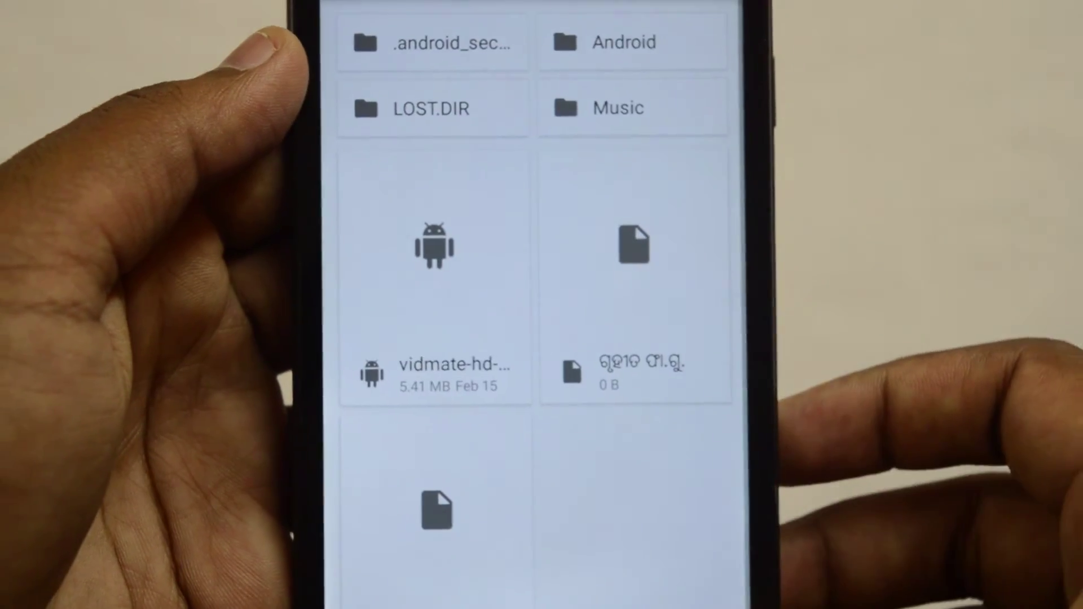